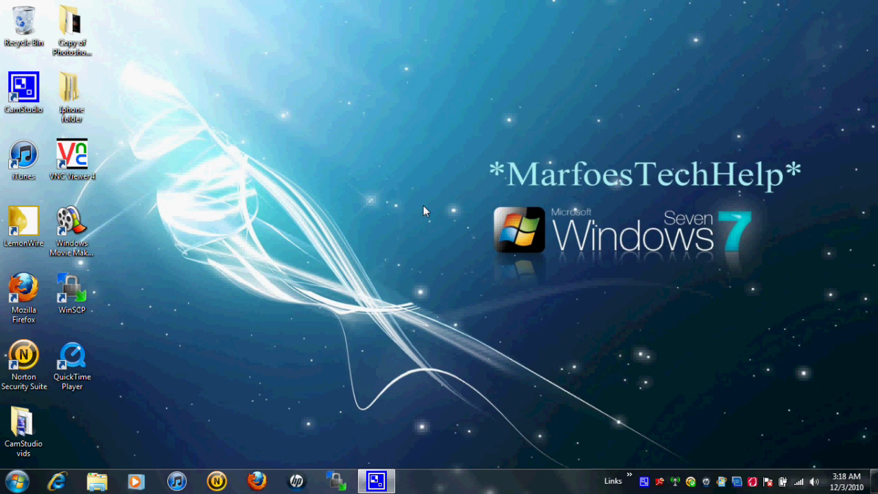
Launch VNC Viewer 4, accept the iPhone's server address and log in with the password
double_click(72, 156)
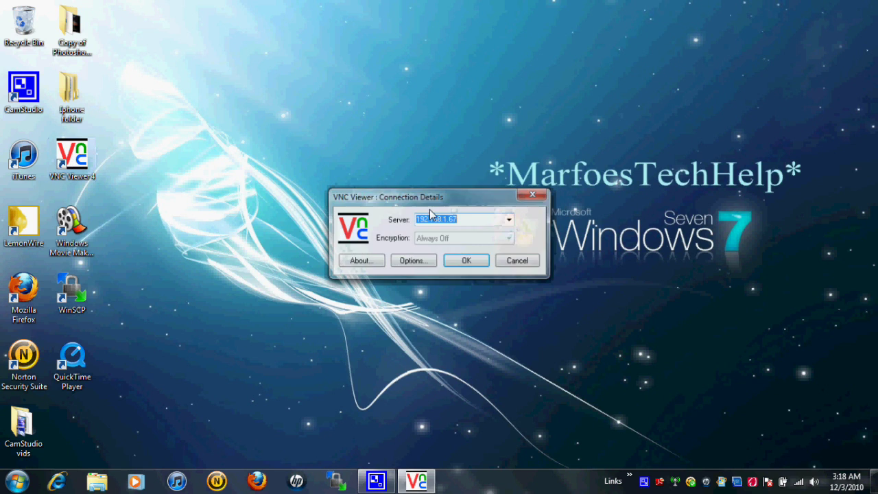
click(484, 264)
text(p)
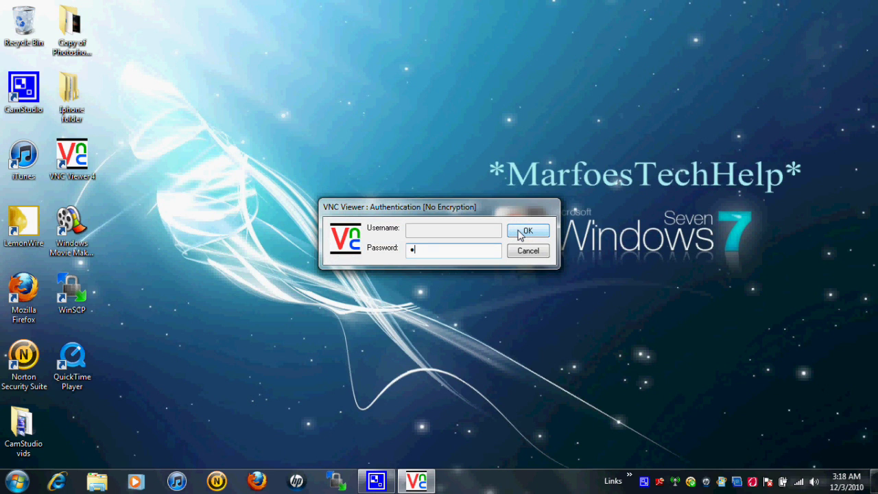
text(assword)
click(519, 232)
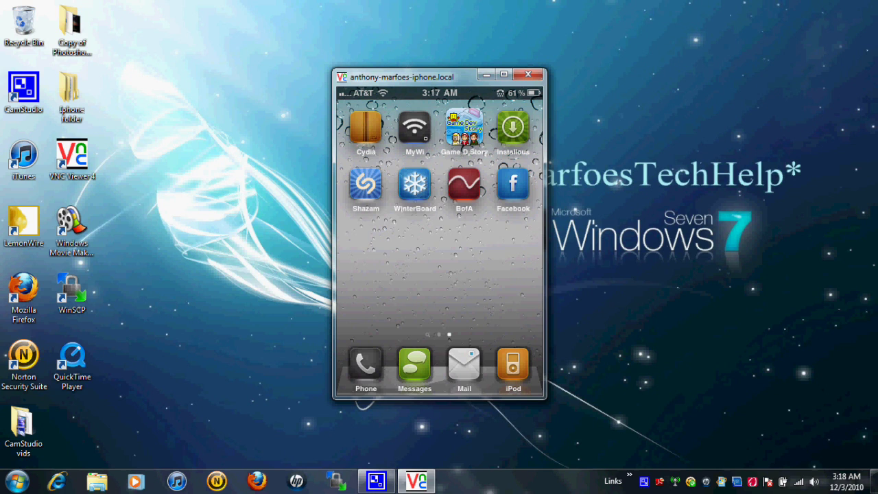
Open the MyWi app on the iPhone and switch MyWi USB tethering ON
click(414, 127)
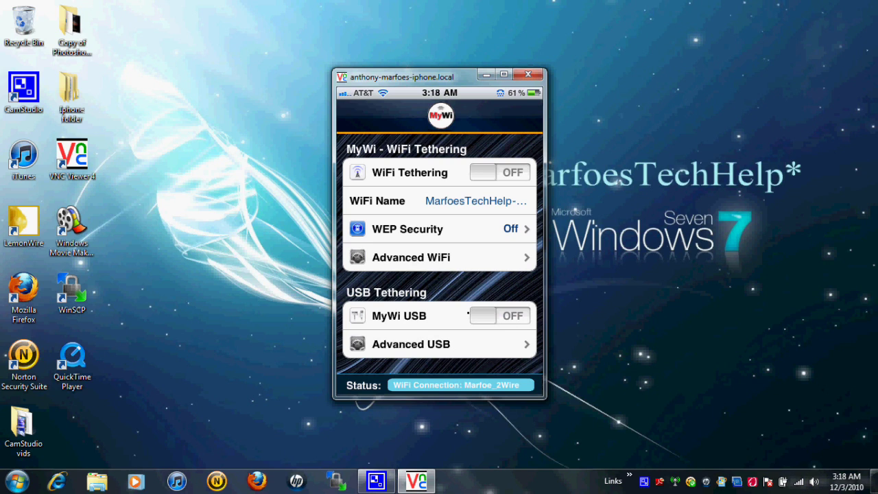
click(468, 314)
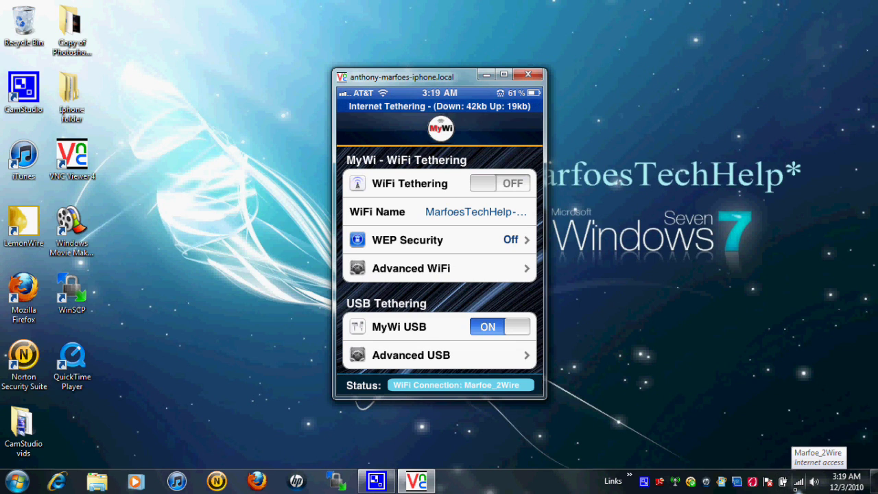
Disconnect from Marfoe_2Wire 2, close the VNC window, and confirm the PC shows Internet access
click(796, 484)
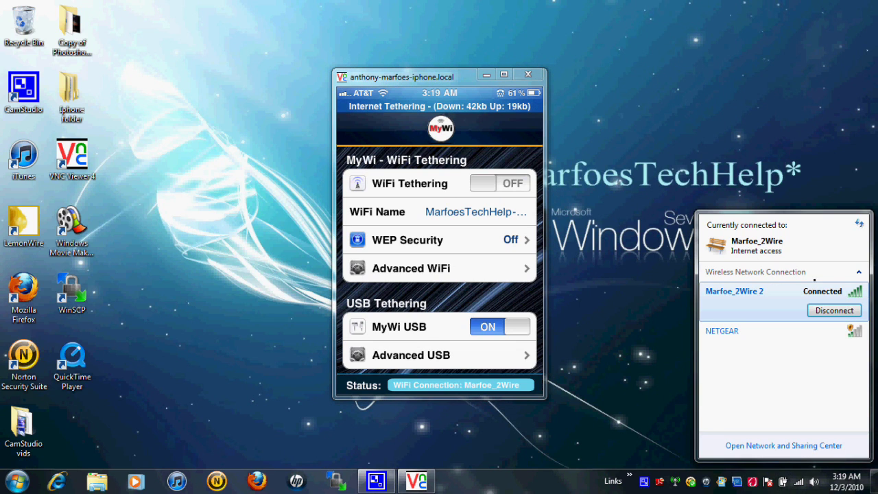
click(831, 309)
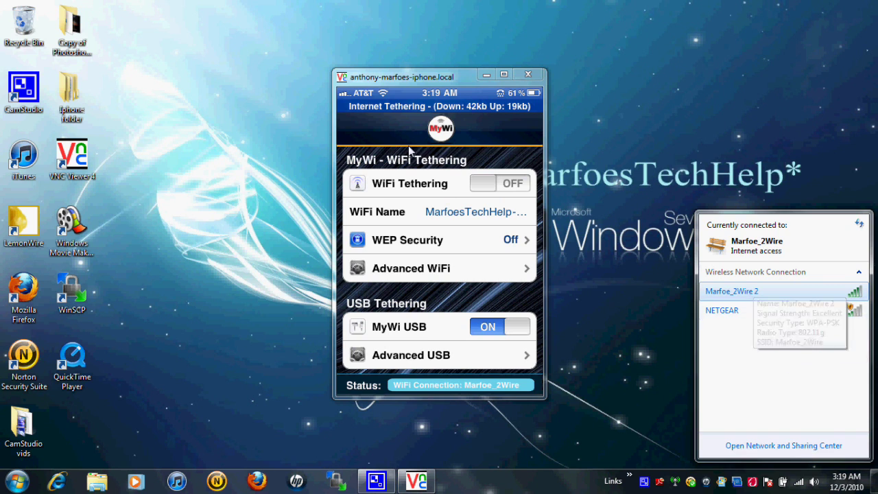
click(526, 76)
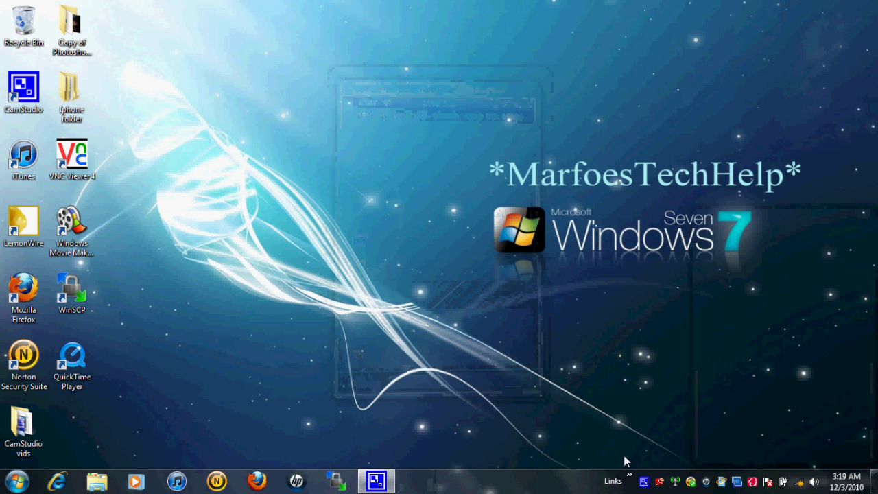
click(799, 482)
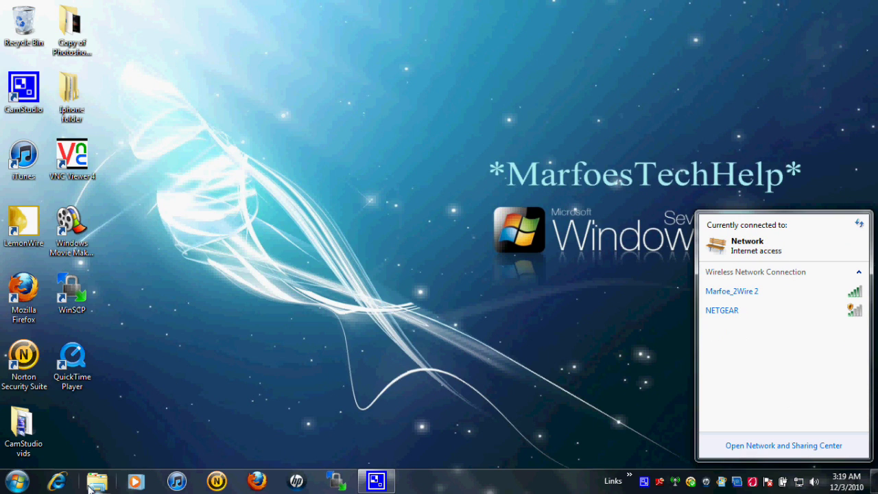
Confirm the iPhone is listed under Portable Devices in Computer, then launch Firefox
click(16, 481)
click(206, 237)
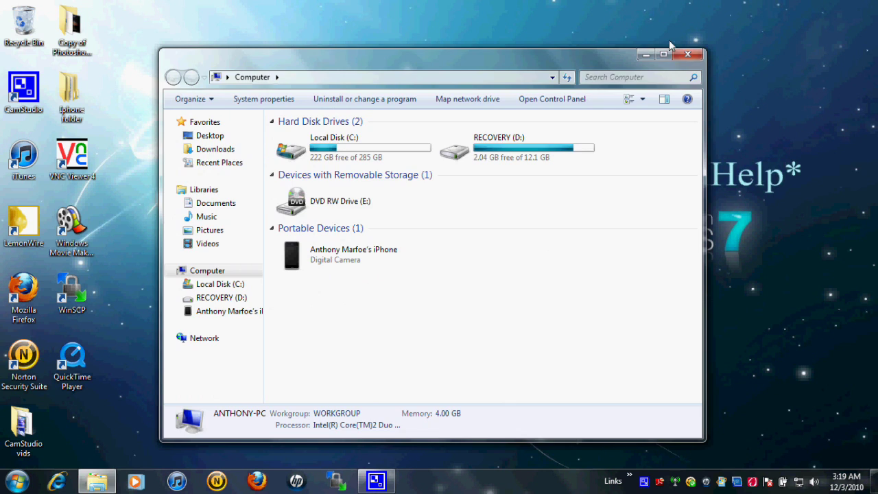
click(687, 53)
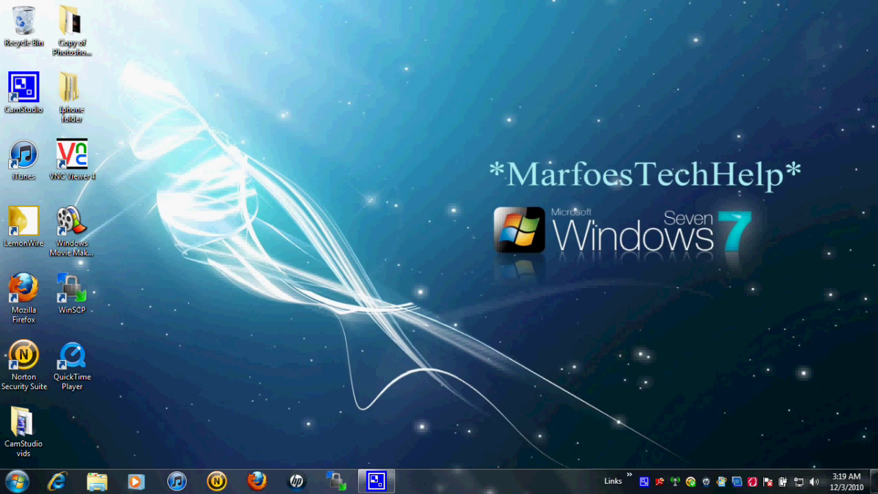
click(257, 484)
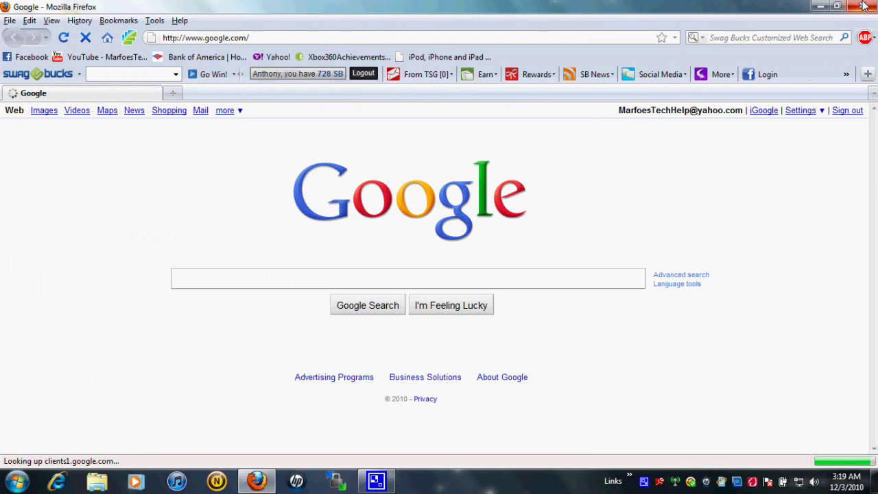
Close Firefox once Google has loaded over the USB tether
click(863, 6)
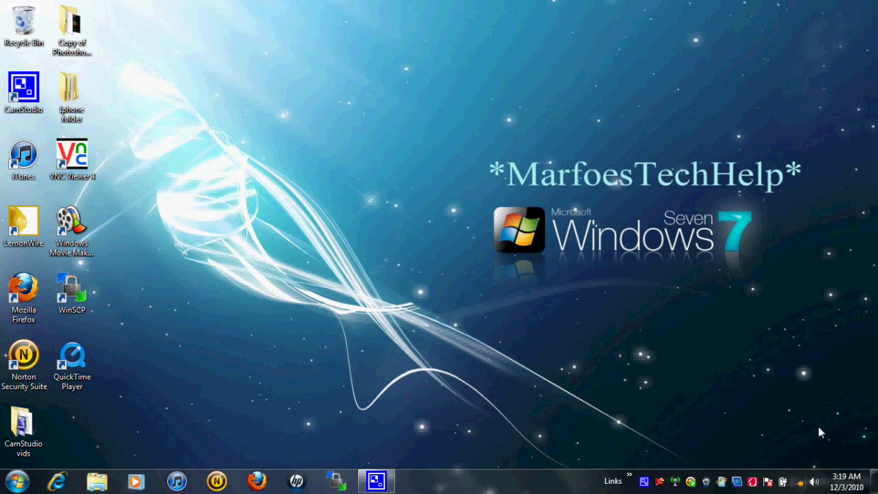
Connect to the MarfoesTechHelp-WiFi hotspot and launch Firefox to load Google
click(798, 482)
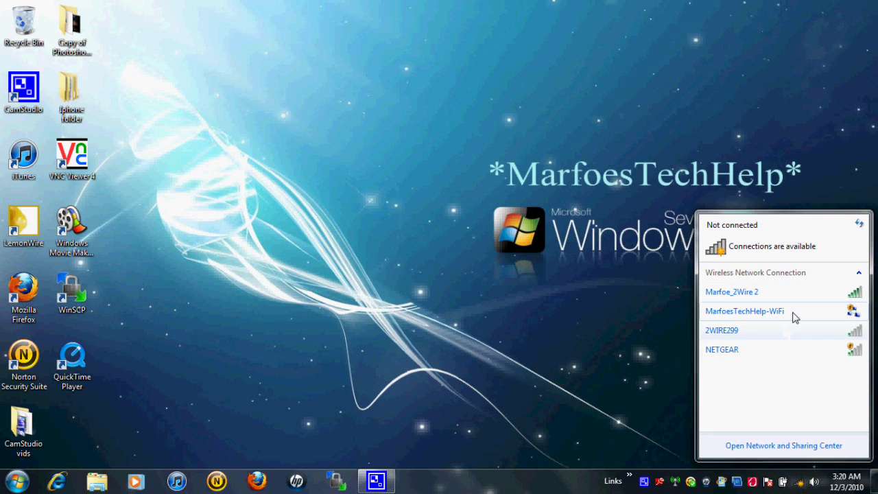
mouse_move(781, 310)
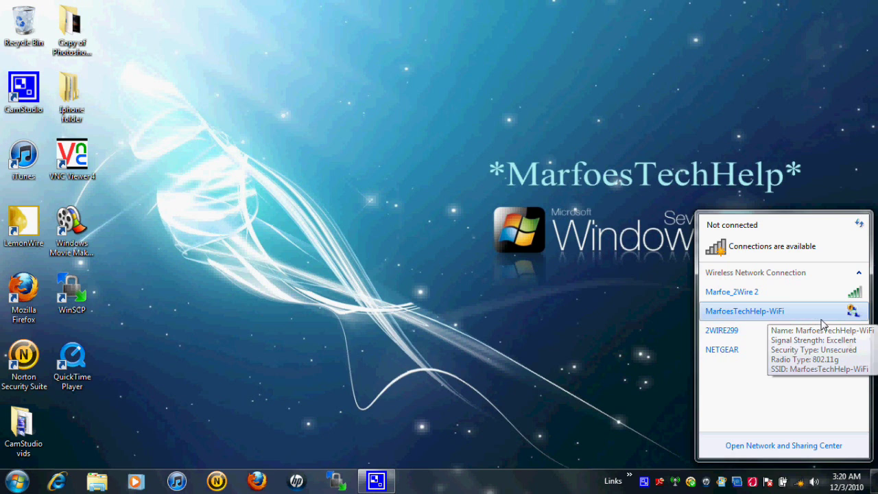
click(819, 314)
click(847, 362)
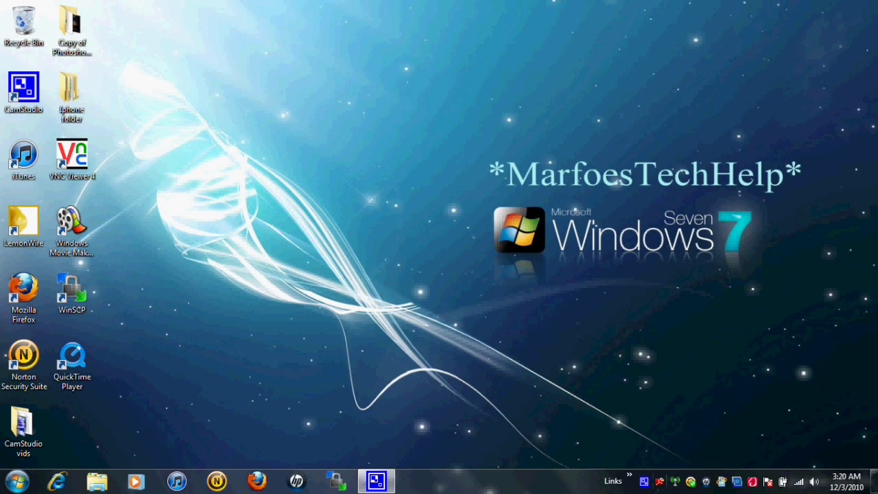
click(257, 480)
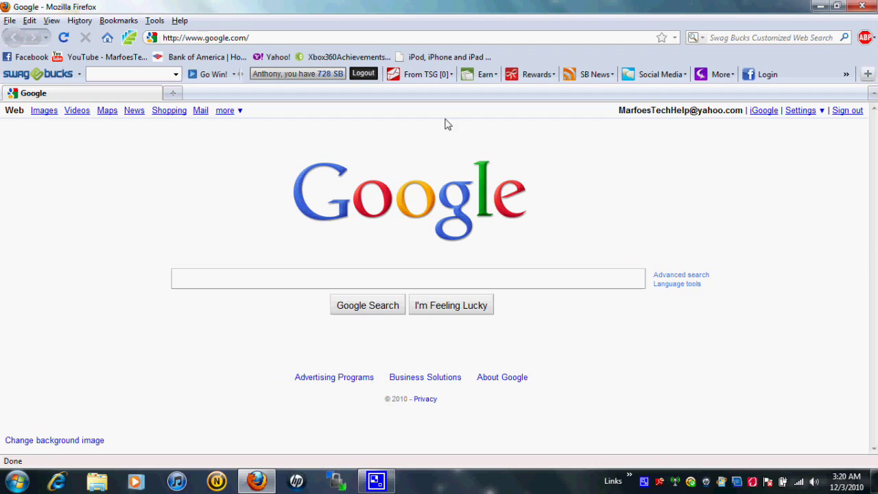
Check the network flyout shows MarfoesTechHelp-WiFi connected, then dismiss it
click(798, 481)
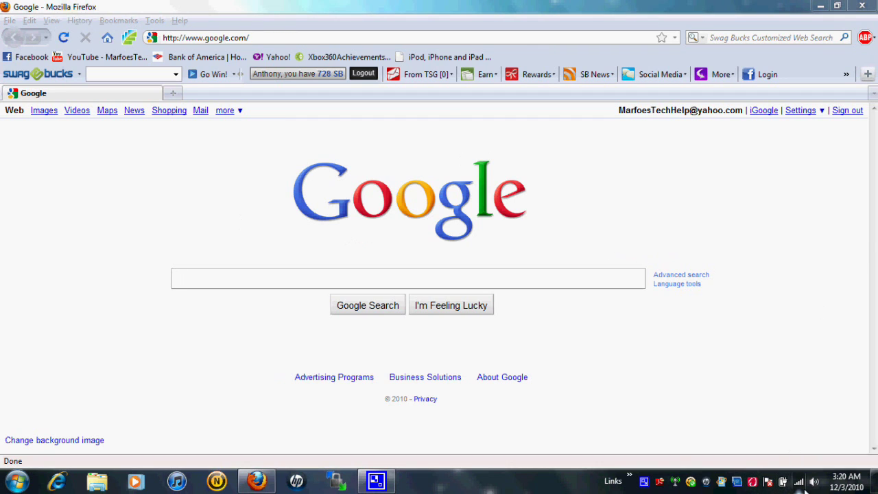
click(830, 169)
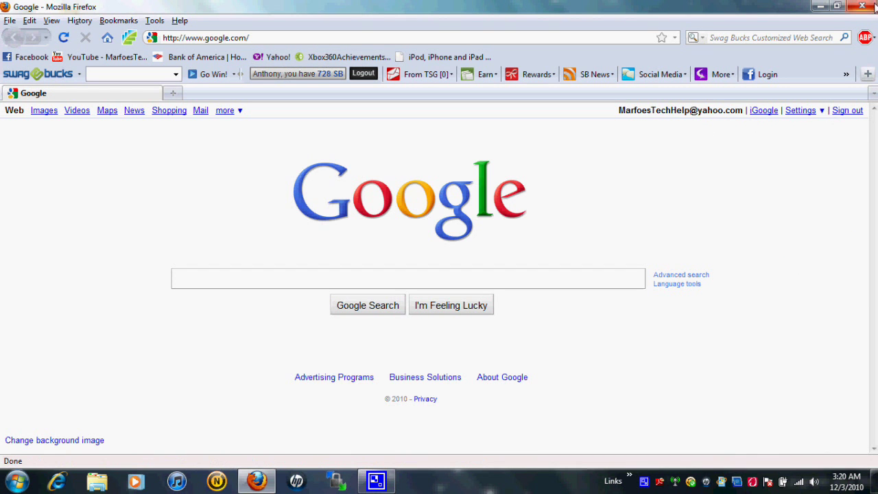
click(821, 6)
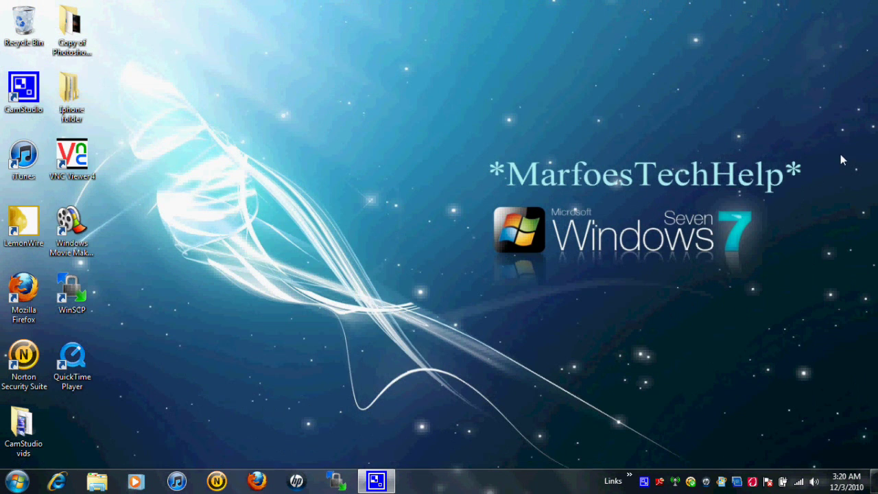